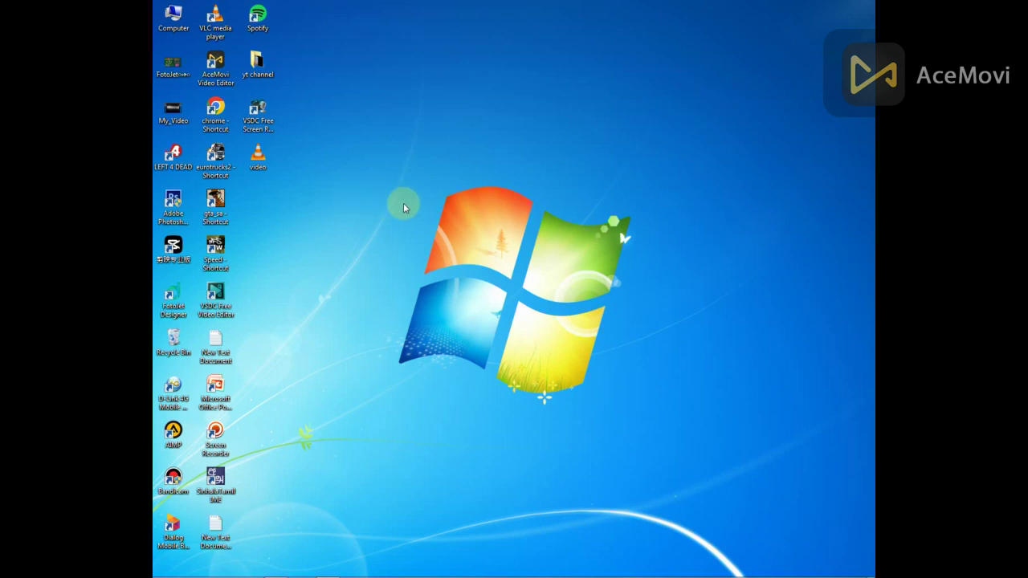
pyautogui.rightClick(451, 207)
pyautogui.click(476, 230)
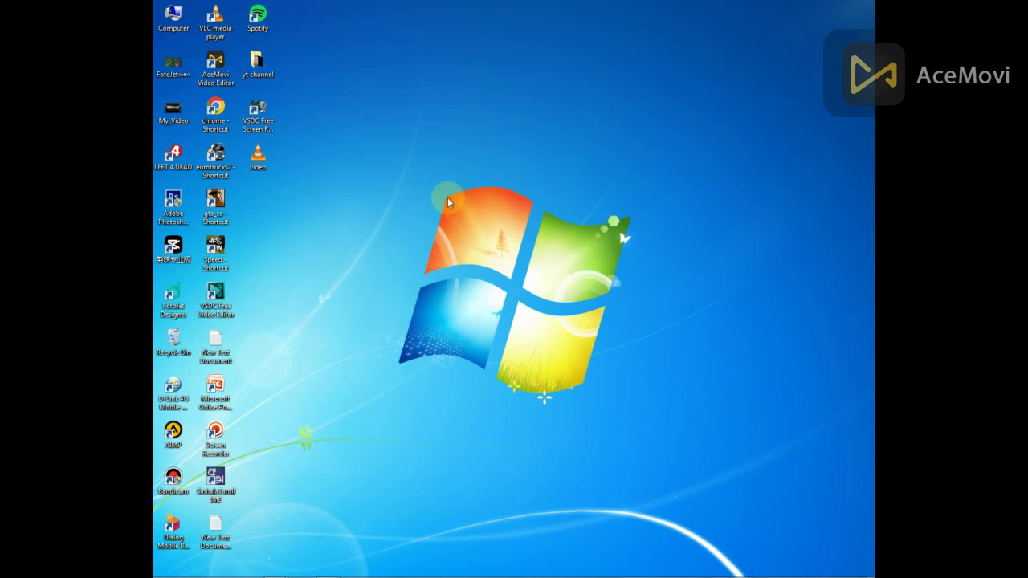
# Step: Switch to the Chrome incognito window with the ChatGPT login page
pyautogui.moveTo(217, 573)
pyautogui.moveTo(276, 562)
pyautogui.click(337, 526)
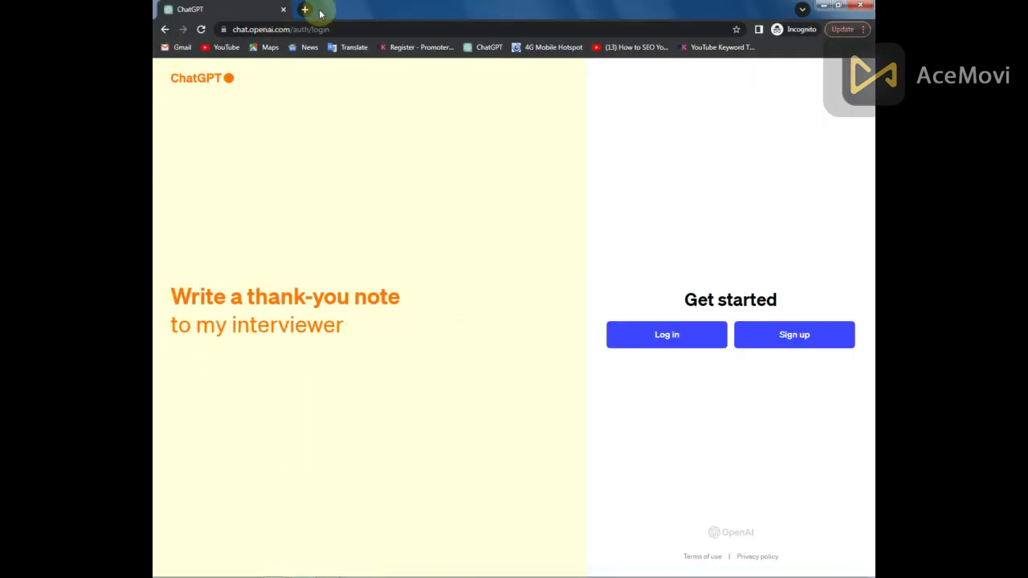
pyautogui.click(306, 10)
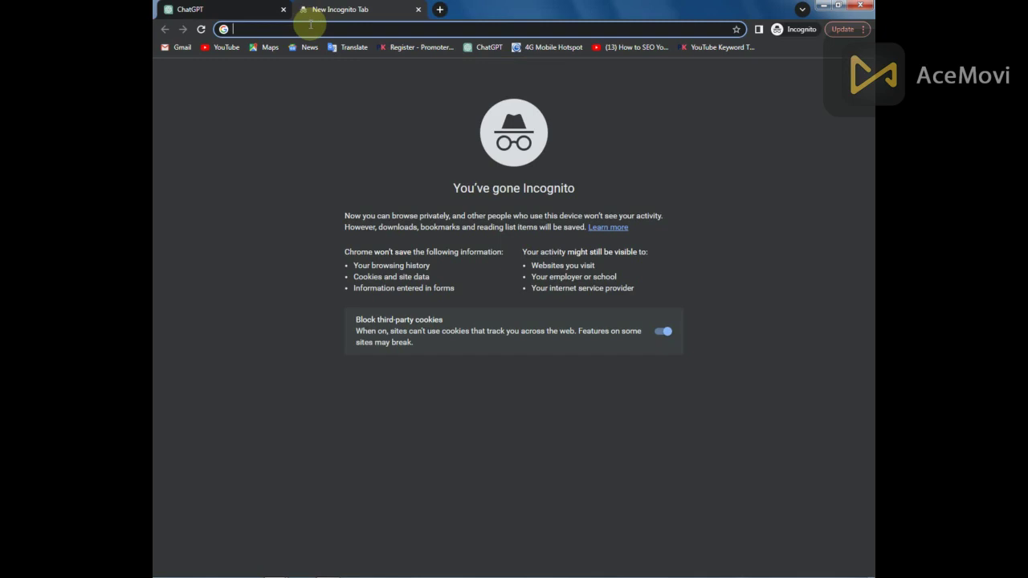
pyautogui.click(416, 9)
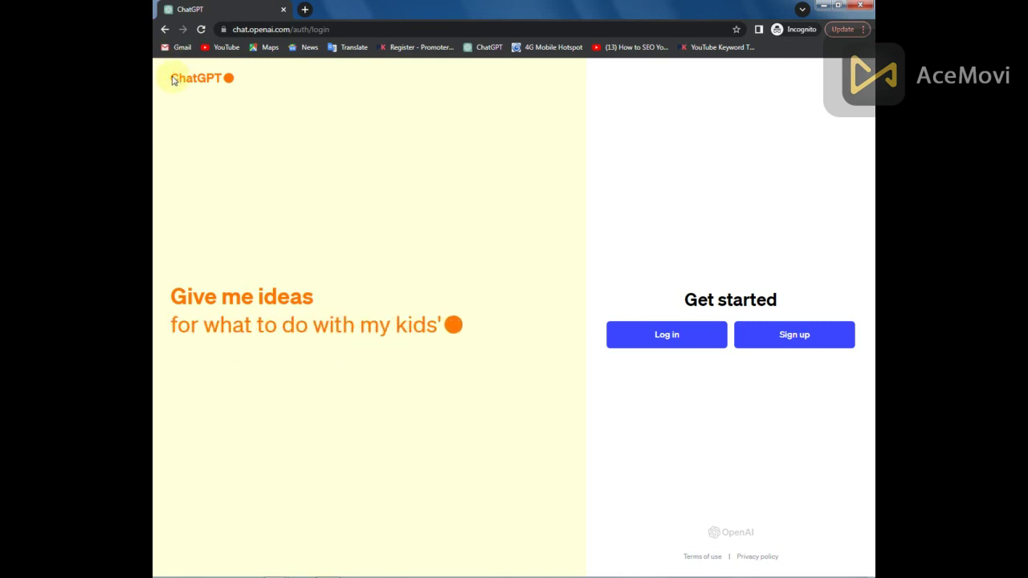
pyautogui.moveTo(172, 80); pyautogui.dragTo(236, 92)
pyautogui.click(227, 89)
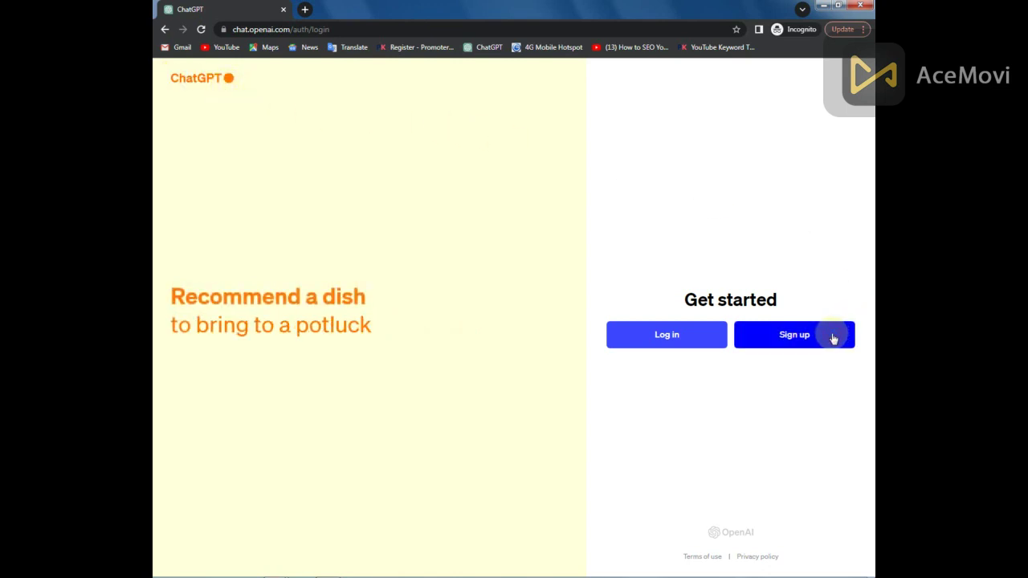
# Step: Sign up for ChatGPT with Google, using another account and submitting its e-mail address
pyautogui.click(796, 343)
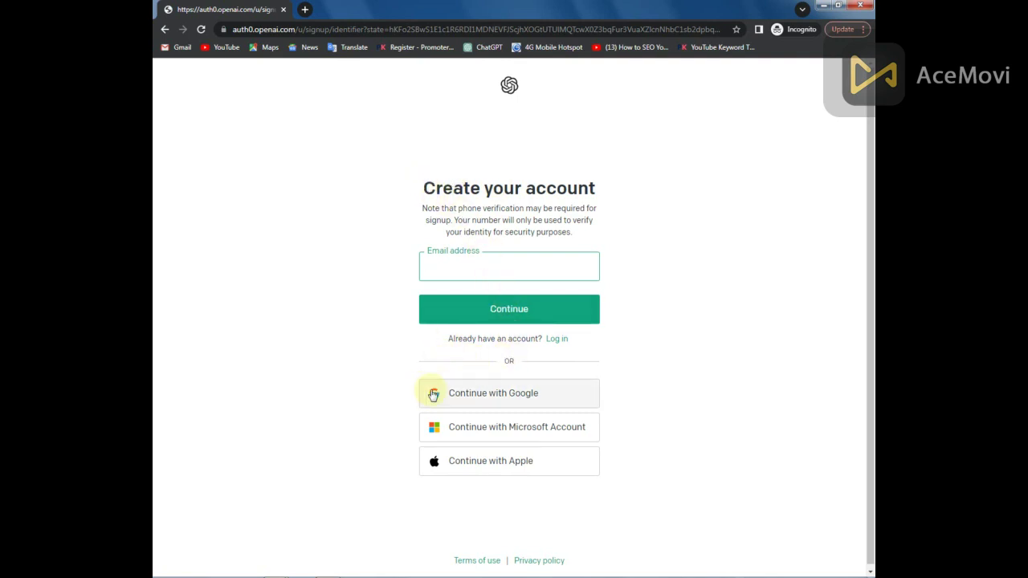
pyautogui.click(506, 403)
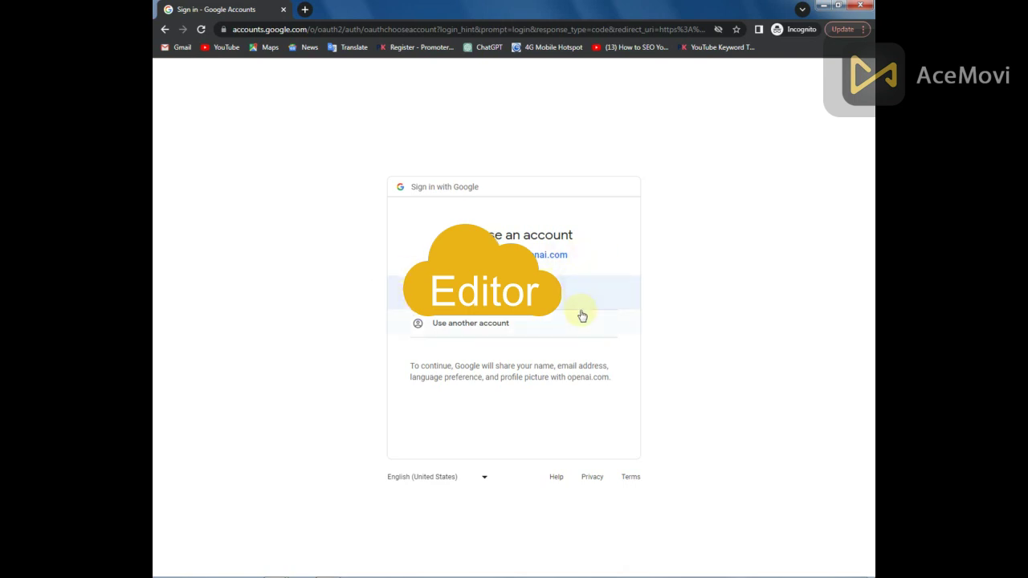
pyautogui.click(486, 325)
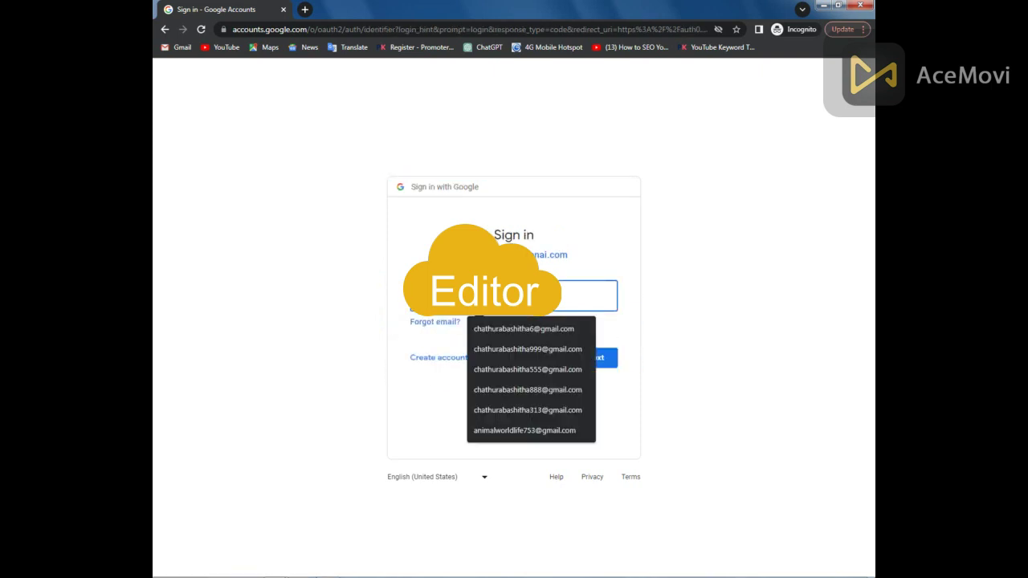
pyautogui.click(527, 329)
pyautogui.click(595, 357)
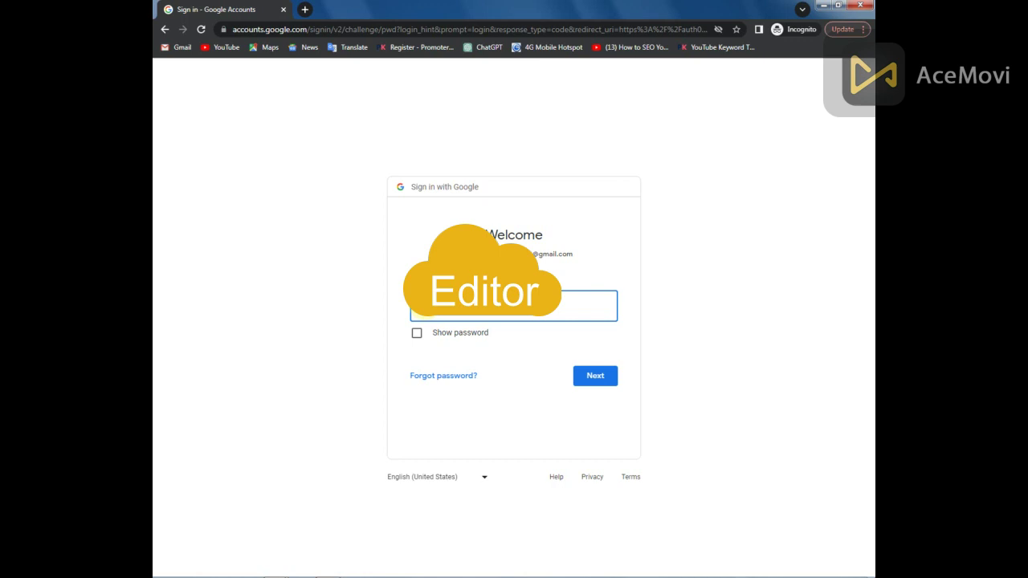
# Step: Enter and submit the Google account password
pyautogui.press('Return')
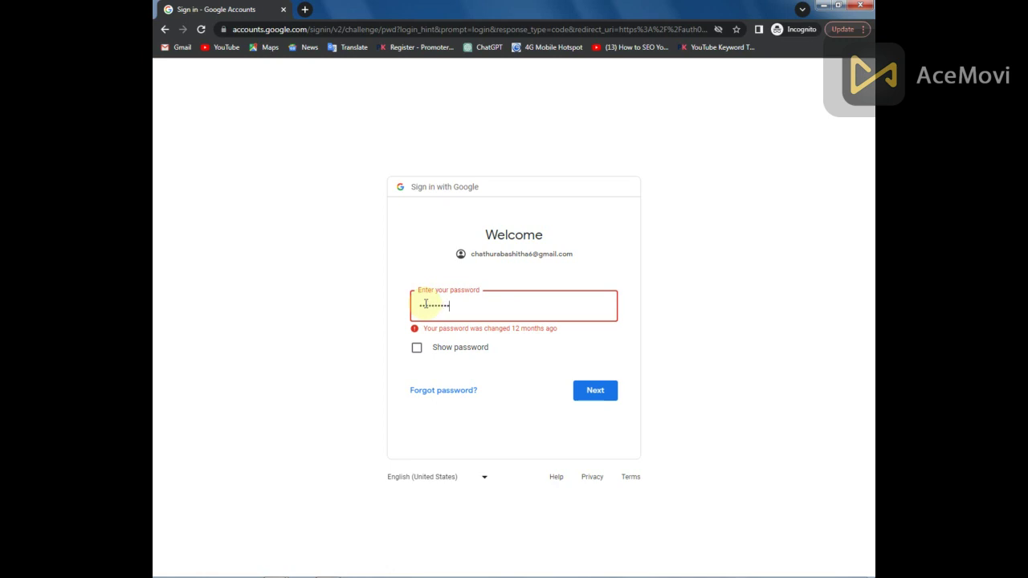
pyautogui.press('Return')
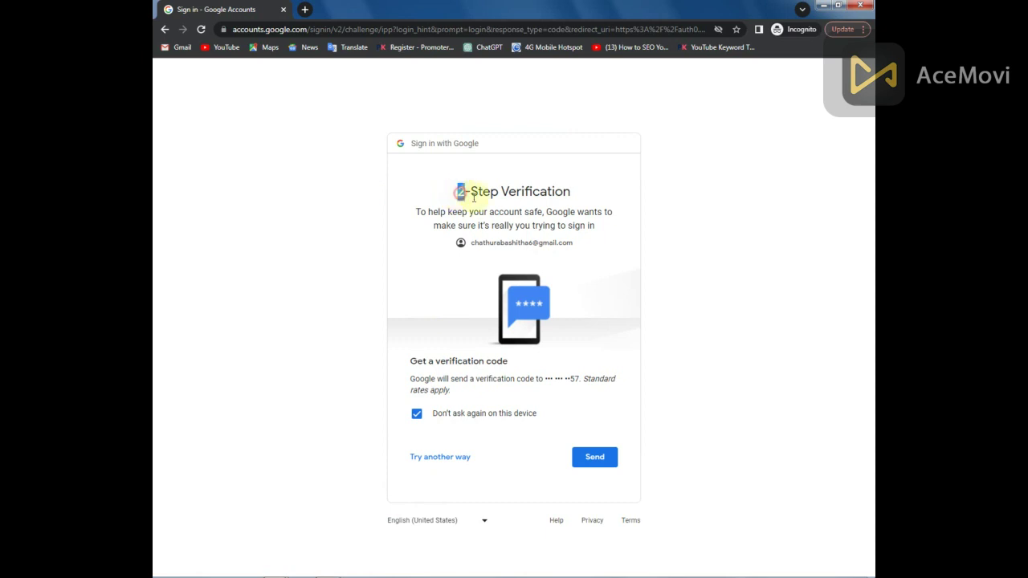
# Step: Request the Google 2-Step Verification code by text message and submit the received code
pyautogui.moveTo(473, 195); pyautogui.dragTo(573, 211)
pyautogui.click(502, 211)
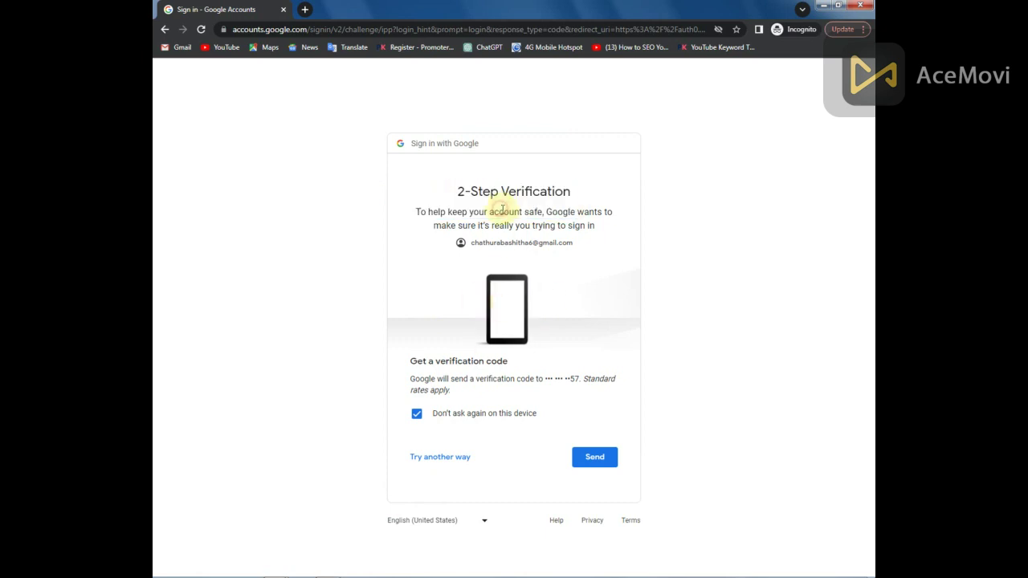
pyautogui.click(578, 459)
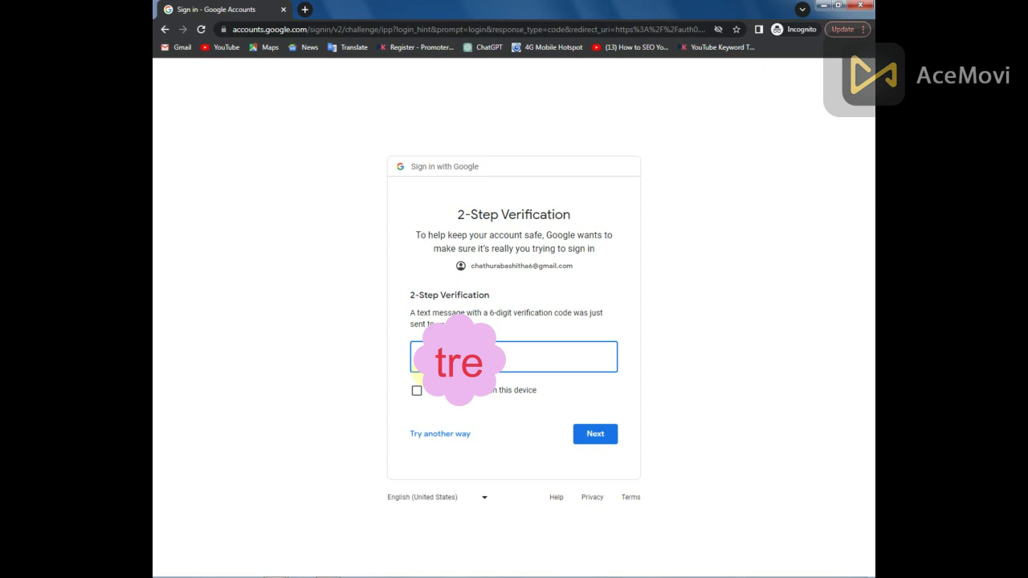
pyautogui.press('Return')
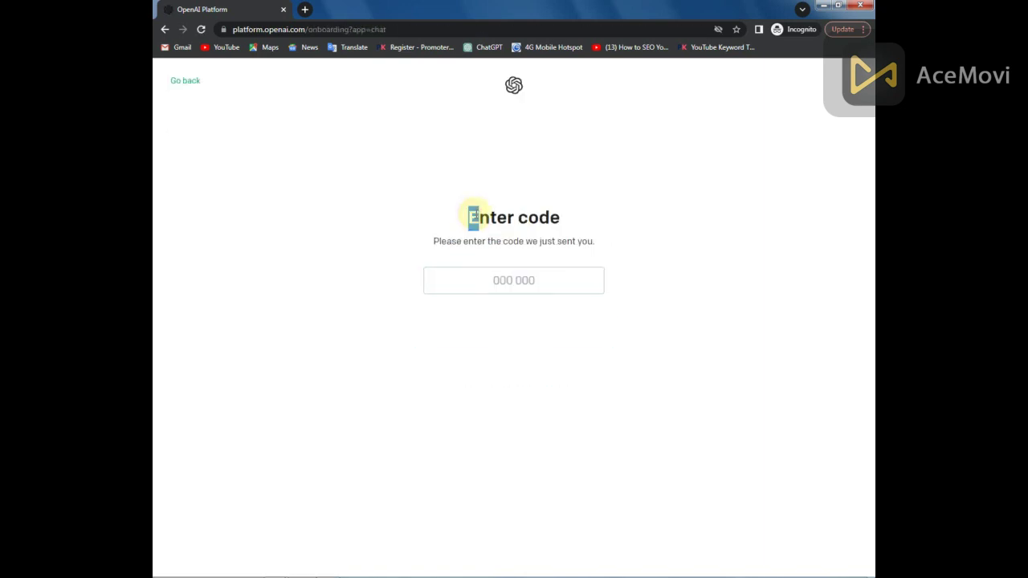
# Step: Activate the field for the sent code on the OpenAI code entry page
pyautogui.moveTo(469, 216); pyautogui.dragTo(606, 243)
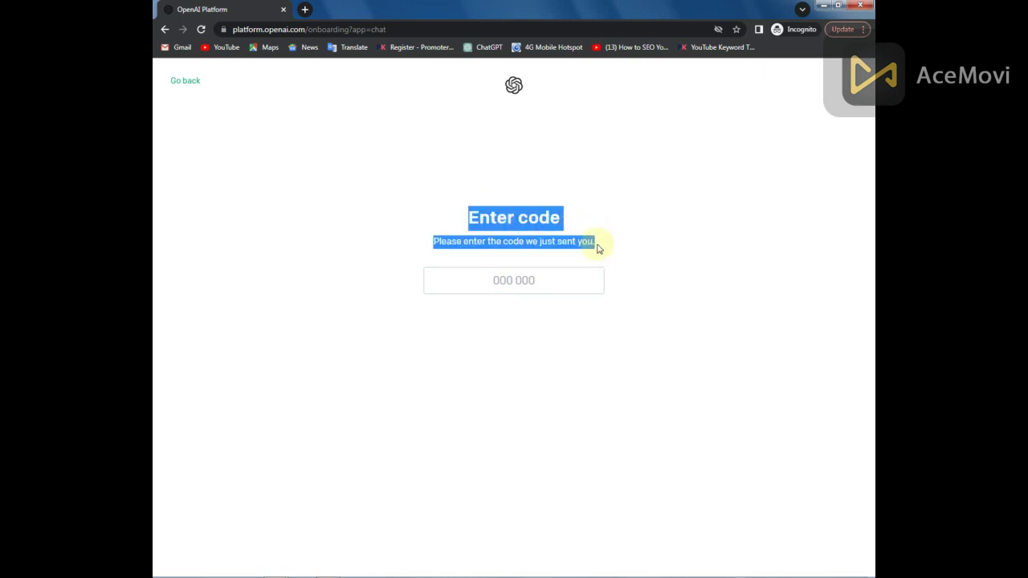
pyautogui.click(606, 243)
pyautogui.click(494, 280)
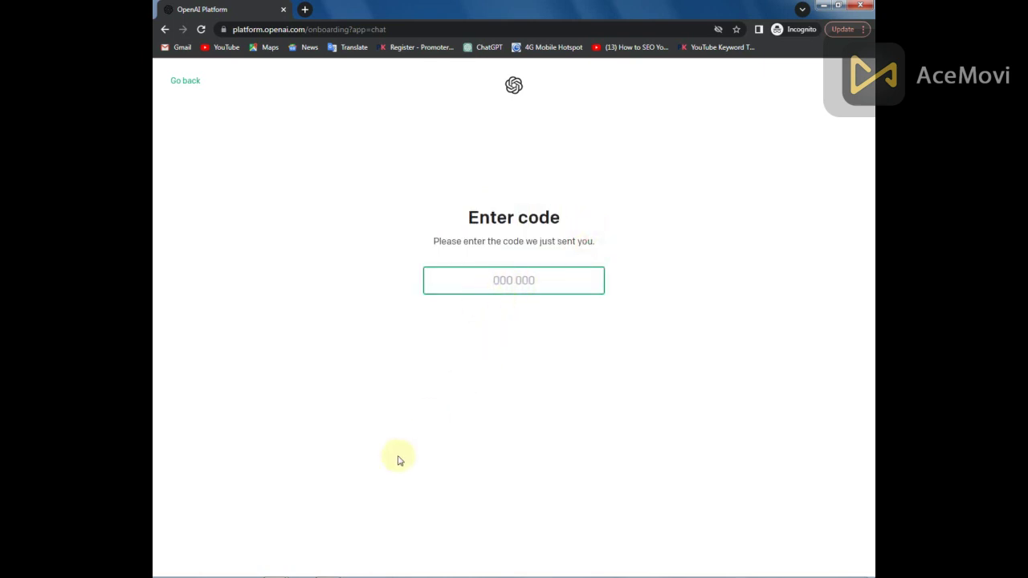
pyautogui.click(327, 569)
pyautogui.click(707, 415)
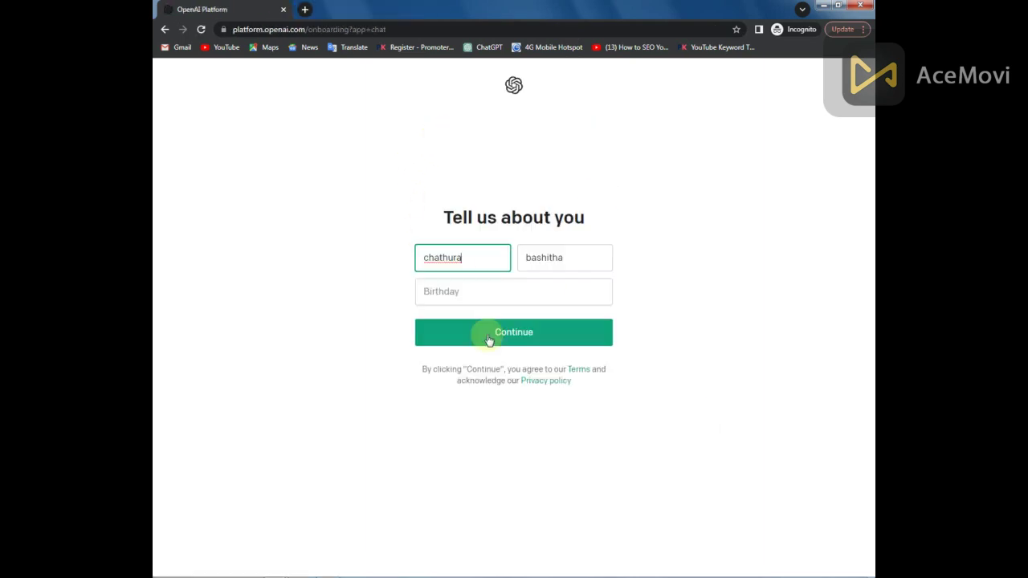
# Step: Check the prefilled first and last names and enter the date of birth in the OpenAI profile form
pyautogui.moveTo(466, 257); pyautogui.dragTo(409, 254)
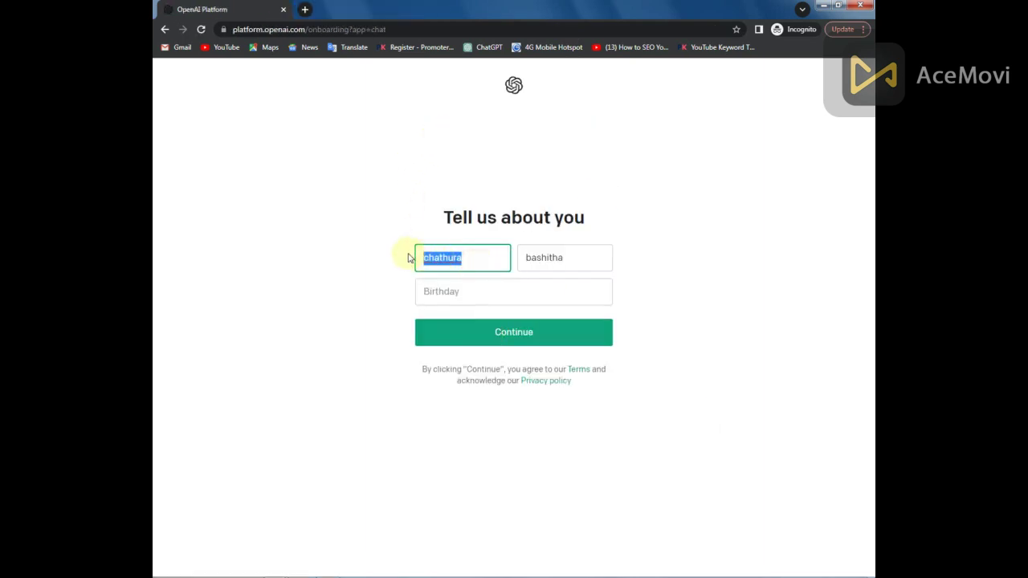
pyautogui.doubleClick(443, 257)
pyautogui.doubleClick(580, 257)
pyautogui.doubleClick(493, 259)
pyautogui.doubleClick(554, 258)
pyautogui.click(461, 289)
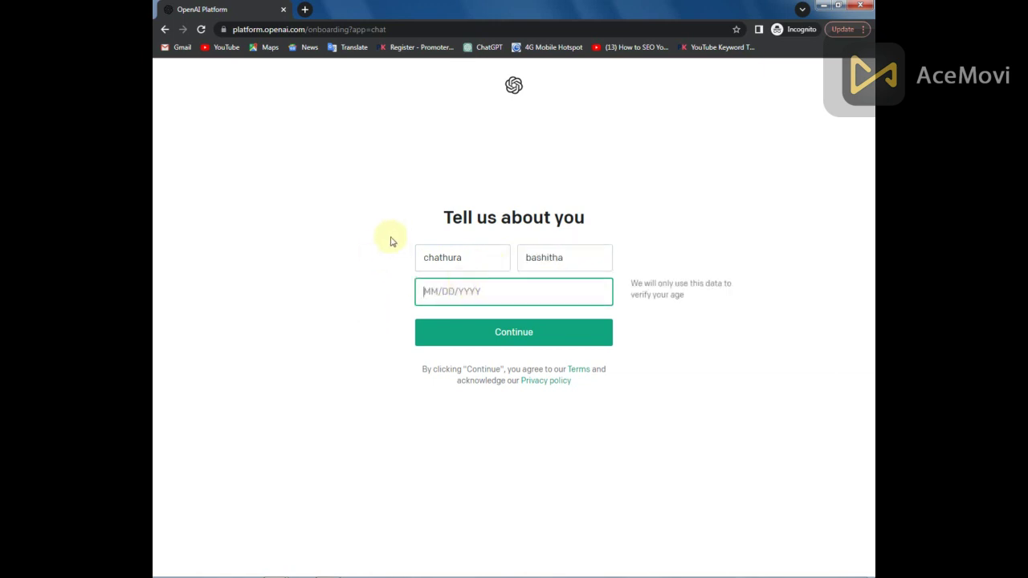
pyautogui.write('080')
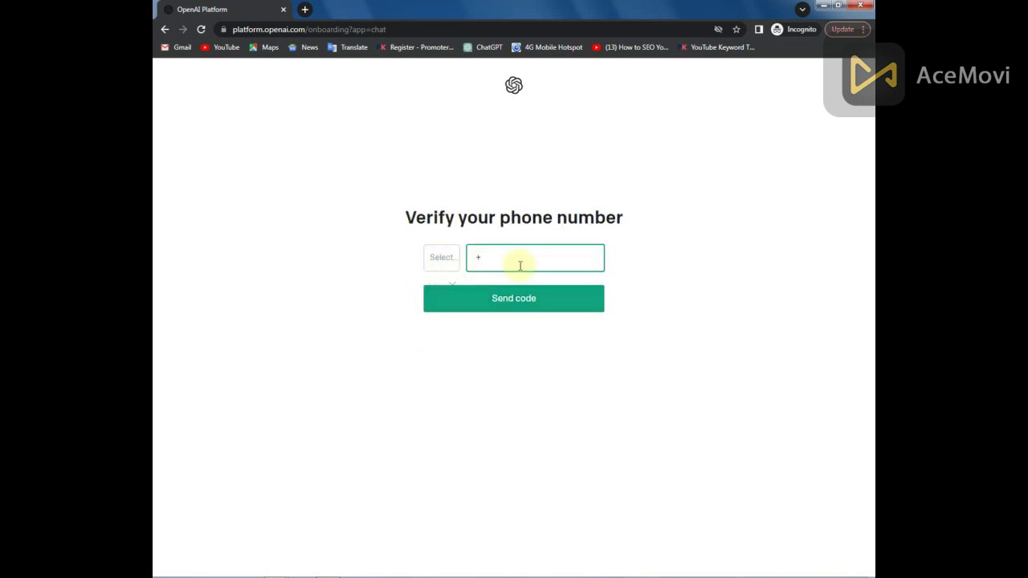
# Step: Enter the phone number with the Sri Lankan country code and request the OpenAI verification code
pyautogui.write('94')
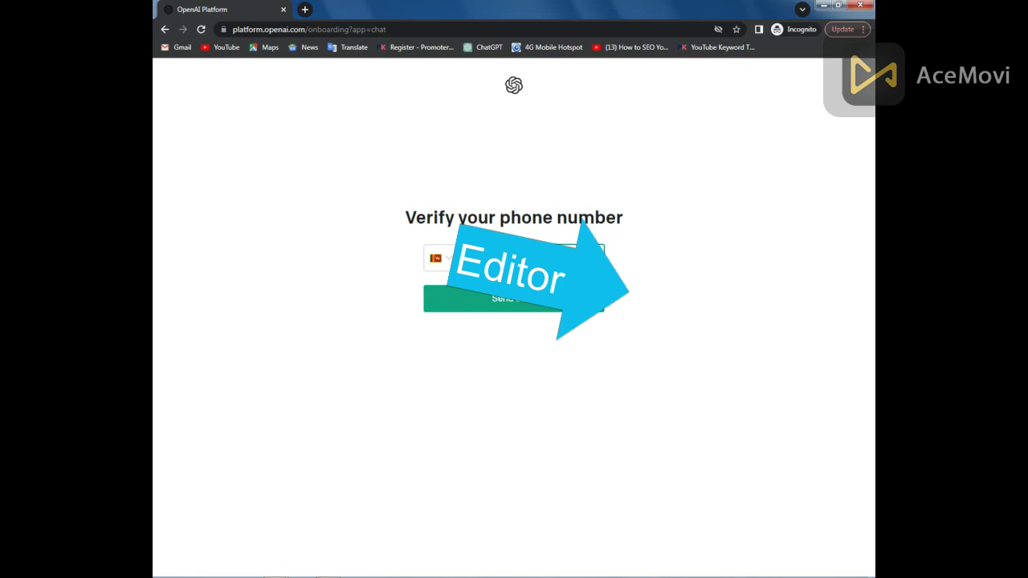
pyautogui.press('Return')
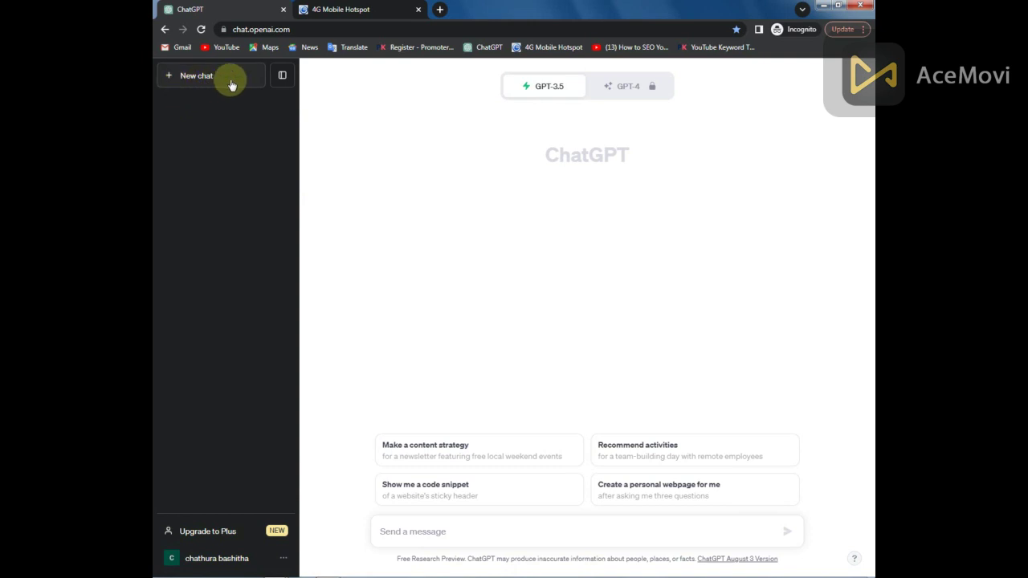
# Step: Examine the GPT-3.5 and GPT-4 options and the monthly price of the ChatGPT Plus plan
pyautogui.moveTo(574, 87)
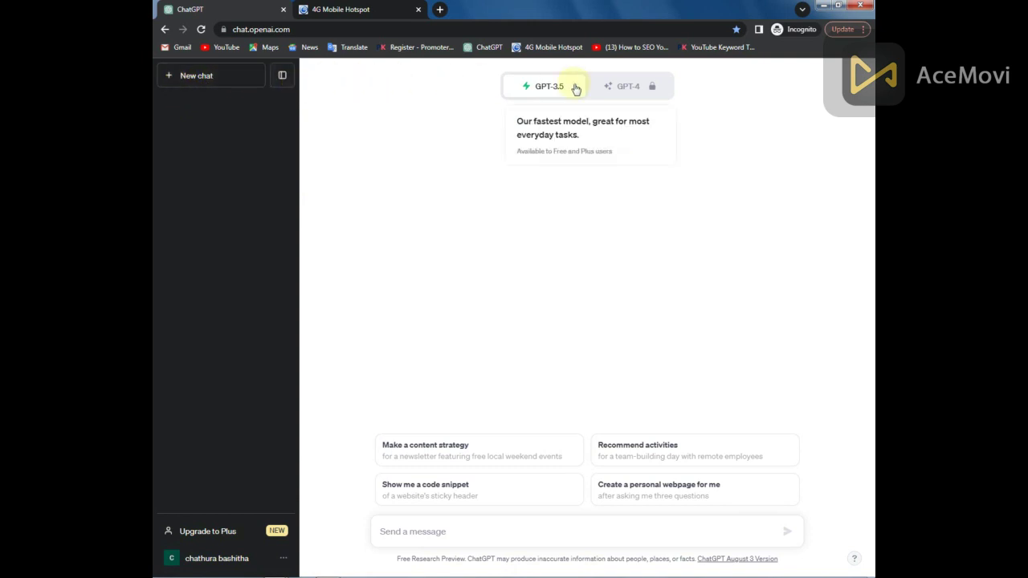
pyautogui.click(642, 85)
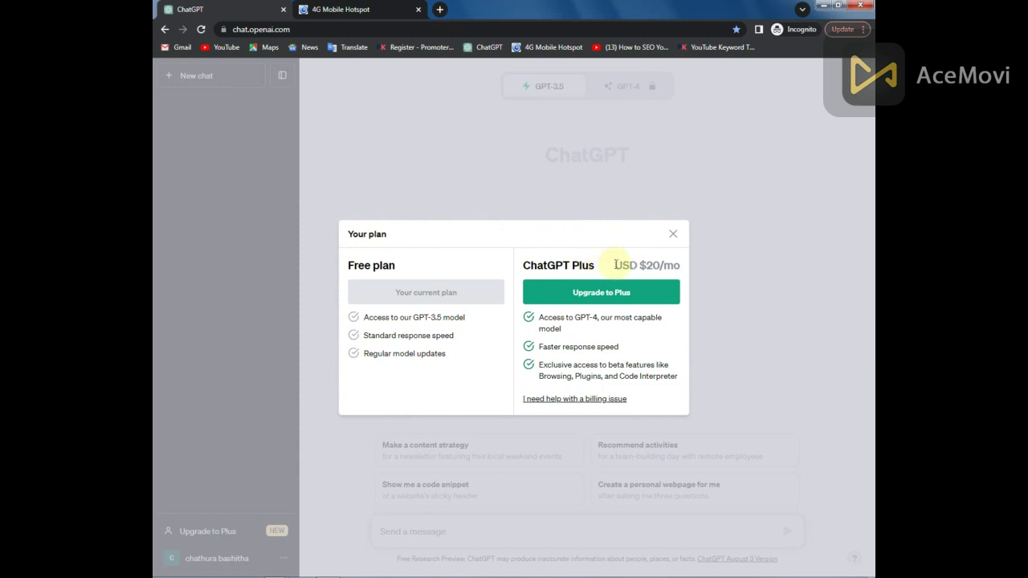
pyautogui.moveTo(617, 266); pyautogui.dragTo(666, 265)
pyautogui.click(656, 265)
pyautogui.click(651, 266)
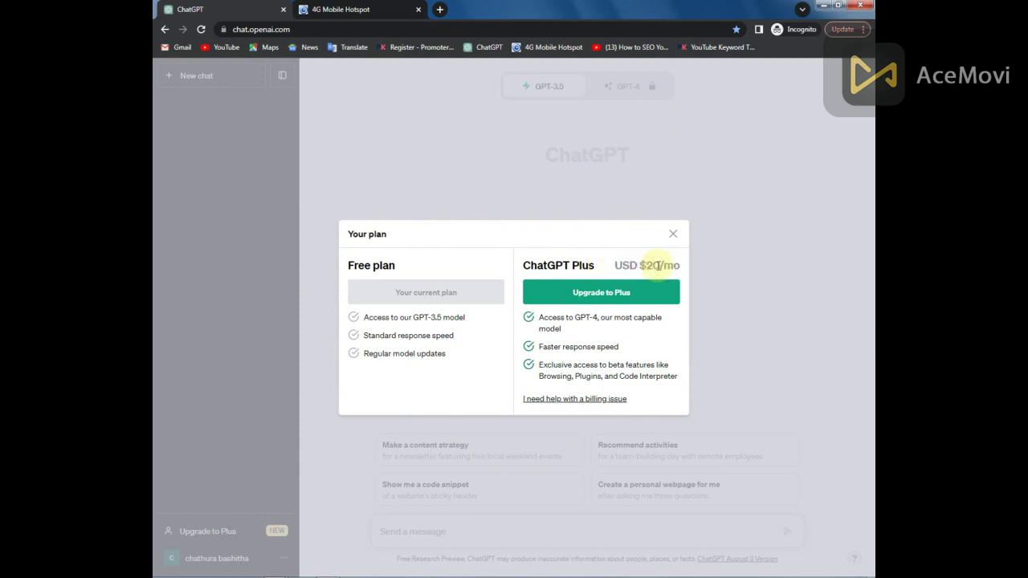
# Step: Switch to the Google dollar-rate search, check the Sri Lankan rupee value for one dollar, and bring up Calculator
pyautogui.click(826, 10)
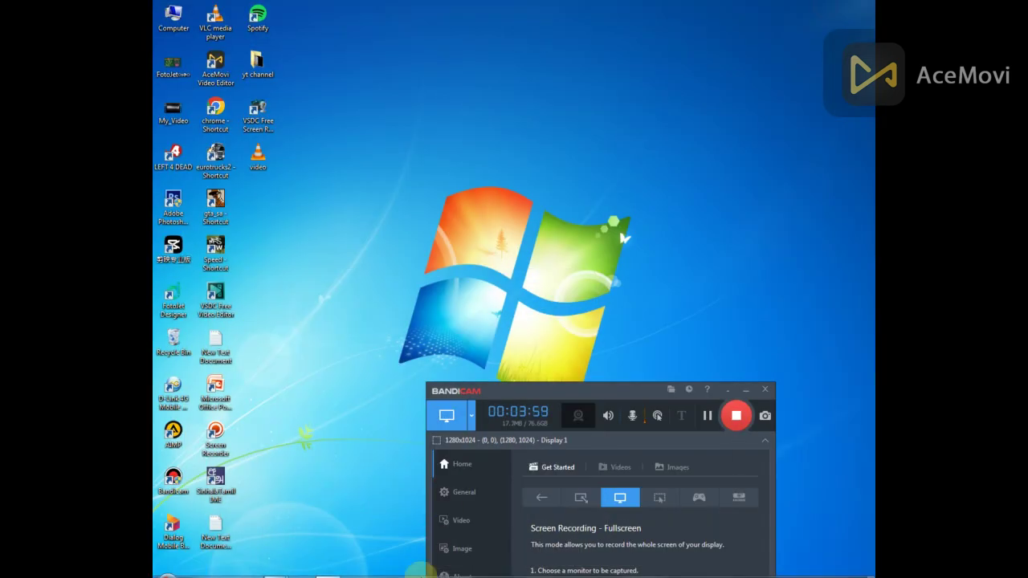
pyautogui.click(757, 390)
pyautogui.moveTo(279, 572)
pyautogui.click(206, 509)
pyautogui.click(246, 335)
pyautogui.click(217, 305)
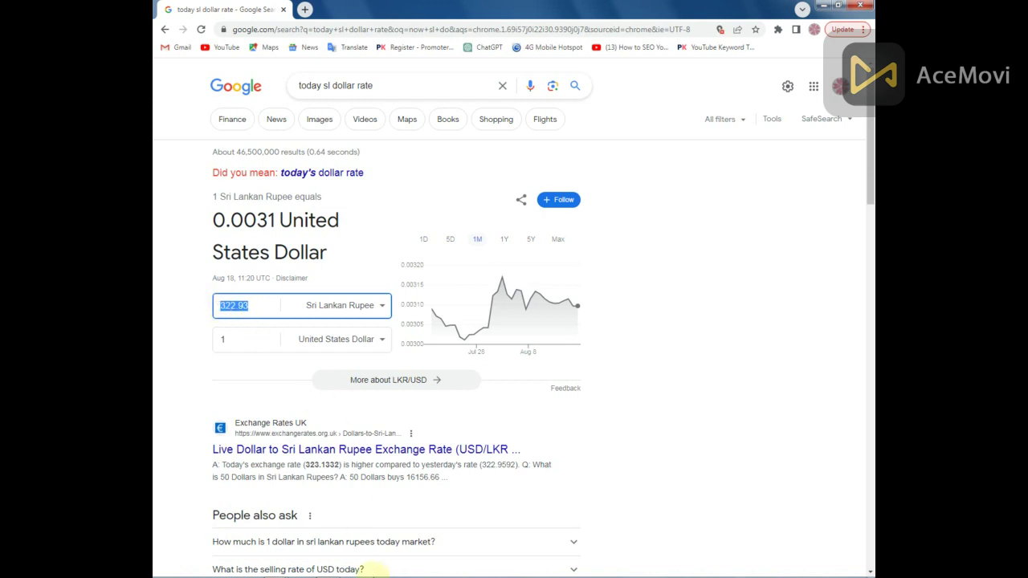
pyautogui.click(166, 573)
pyautogui.click(195, 450)
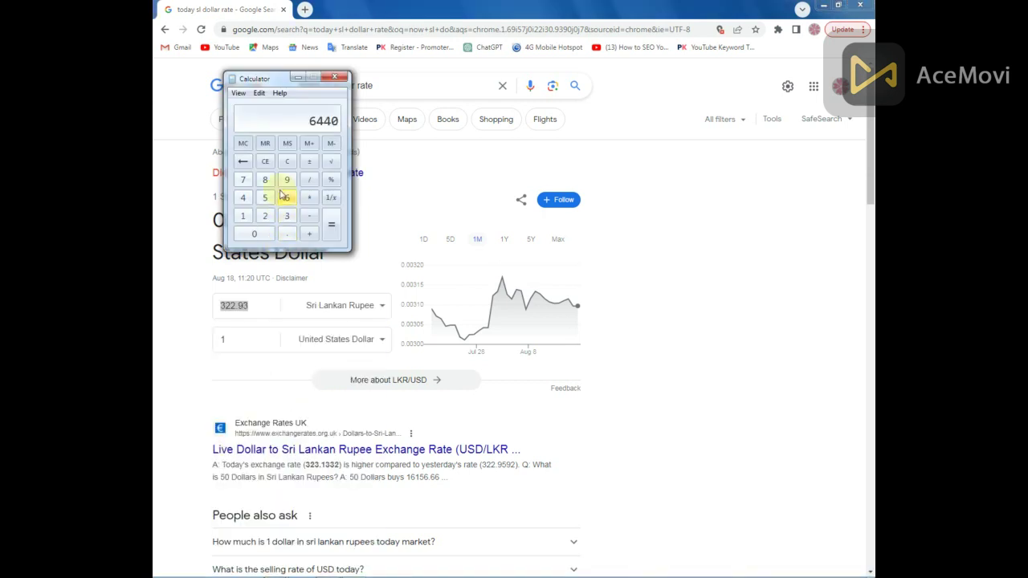
# Step: Close the exchange-rate browser window and dismiss the plan comparison in the ChatGPT window
pyautogui.click(859, 7)
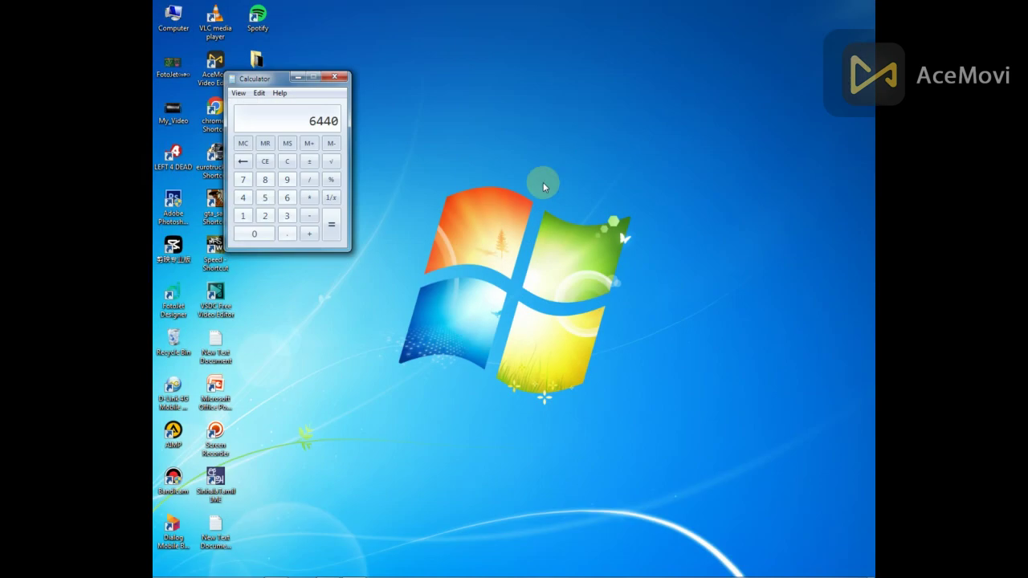
pyautogui.click(329, 571)
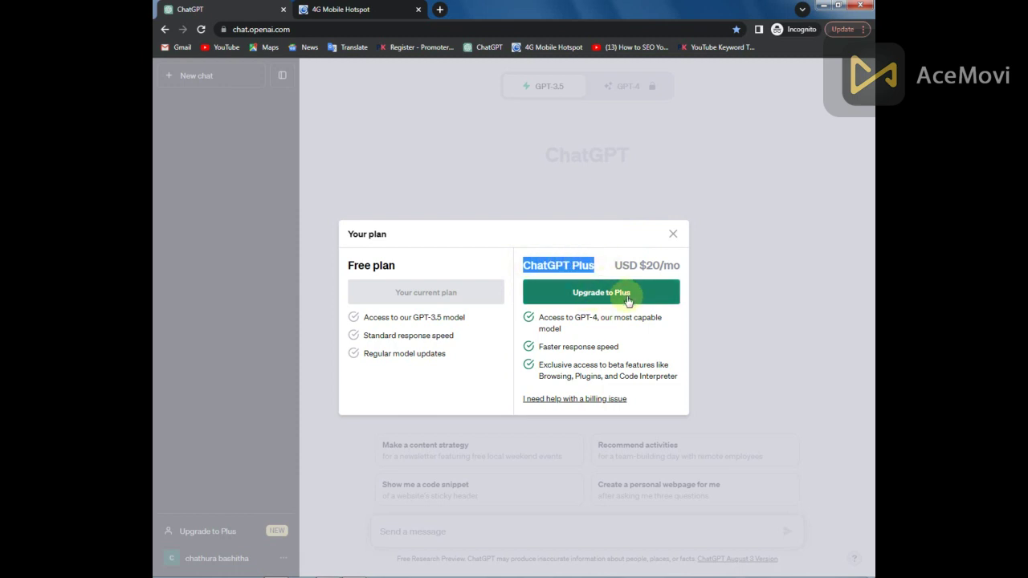
pyautogui.click(673, 233)
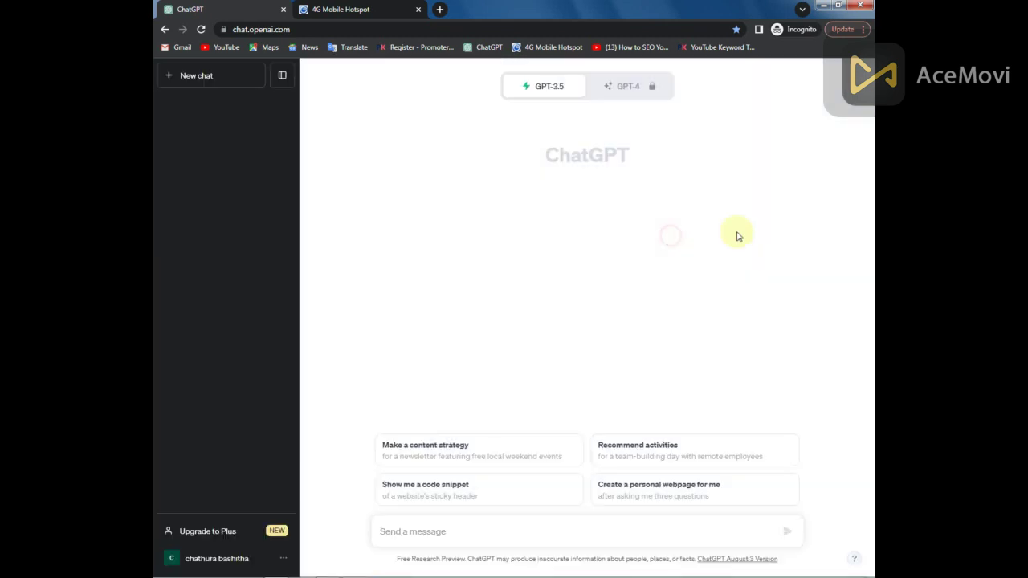
pyautogui.moveTo(548, 155); pyautogui.dragTo(623, 172)
pyautogui.click(623, 171)
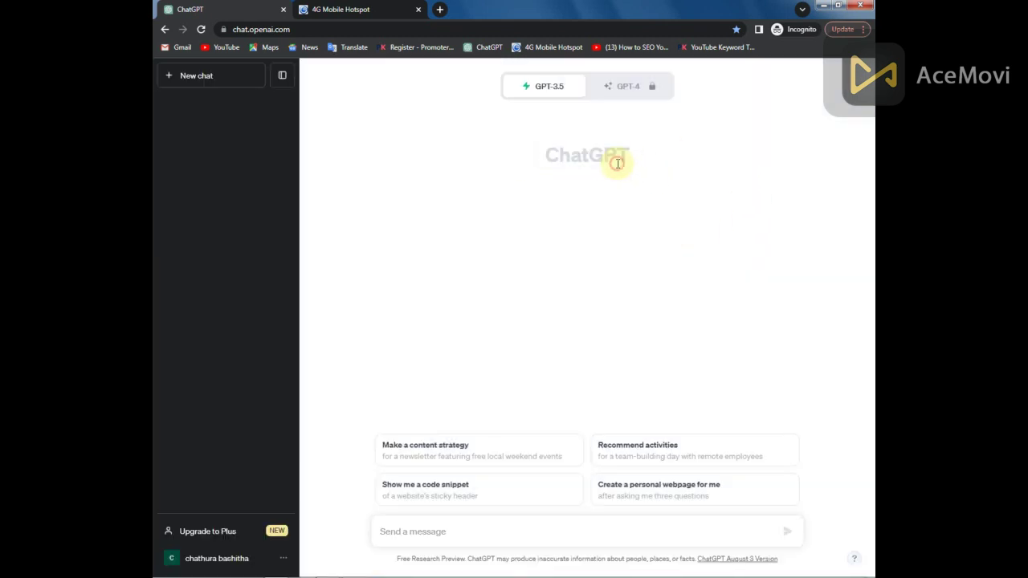
# Step: Send ChatGPT the message "worl fost car"
pyautogui.click(387, 530)
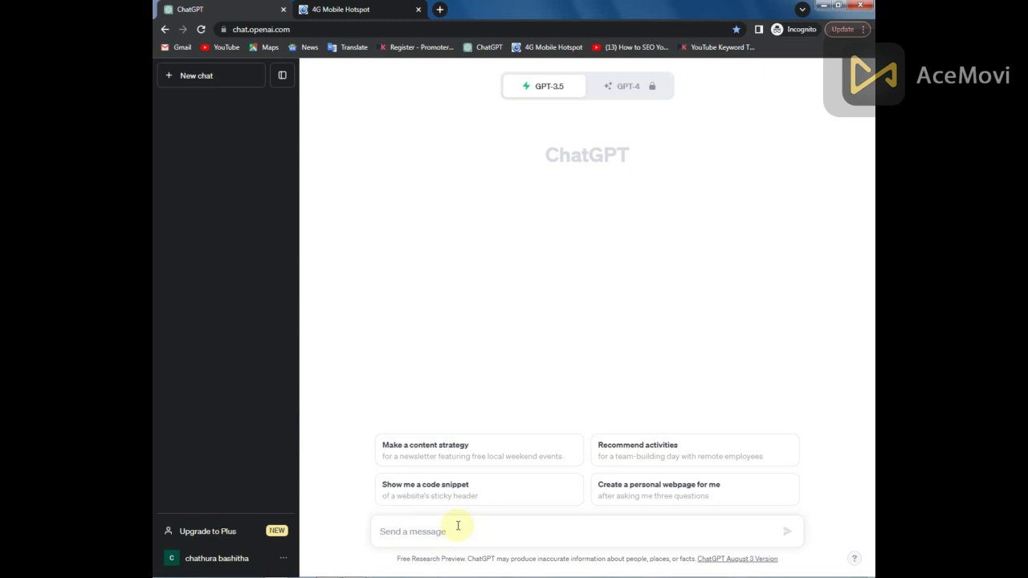
pyautogui.write('worl')
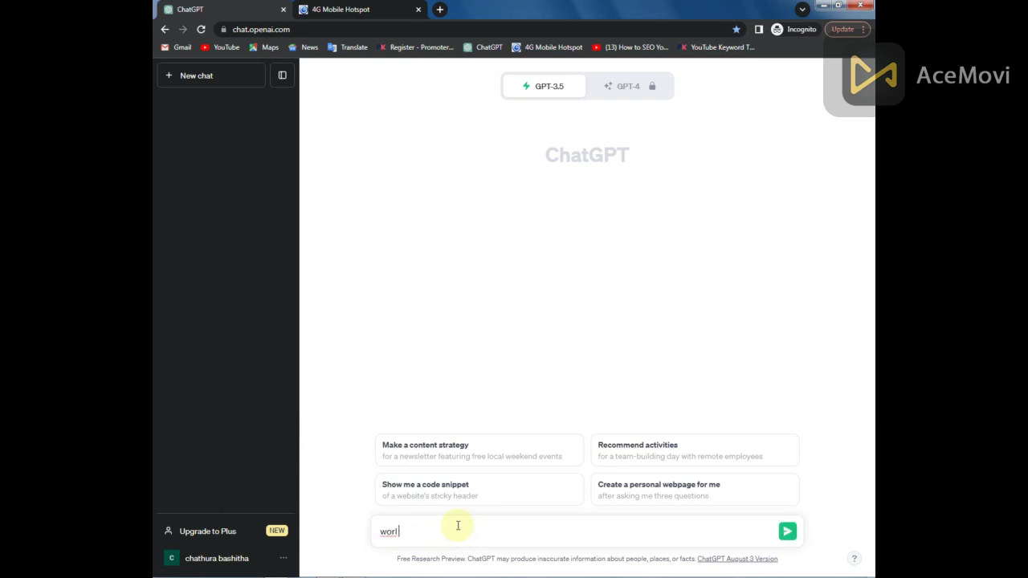
pyautogui.write(' fost car')
pyautogui.click(786, 532)
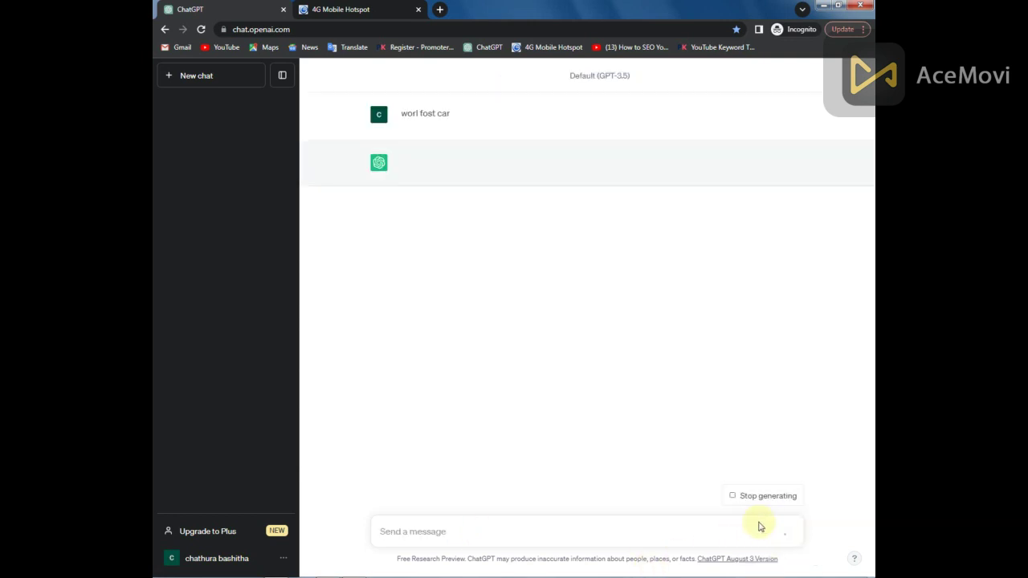
# Step: Highlight ChatGPT's reply to the misspelled prompt and send the corrected message "world fast car"
pyautogui.moveTo(401, 161); pyautogui.dragTo(543, 235)
pyautogui.click(498, 204)
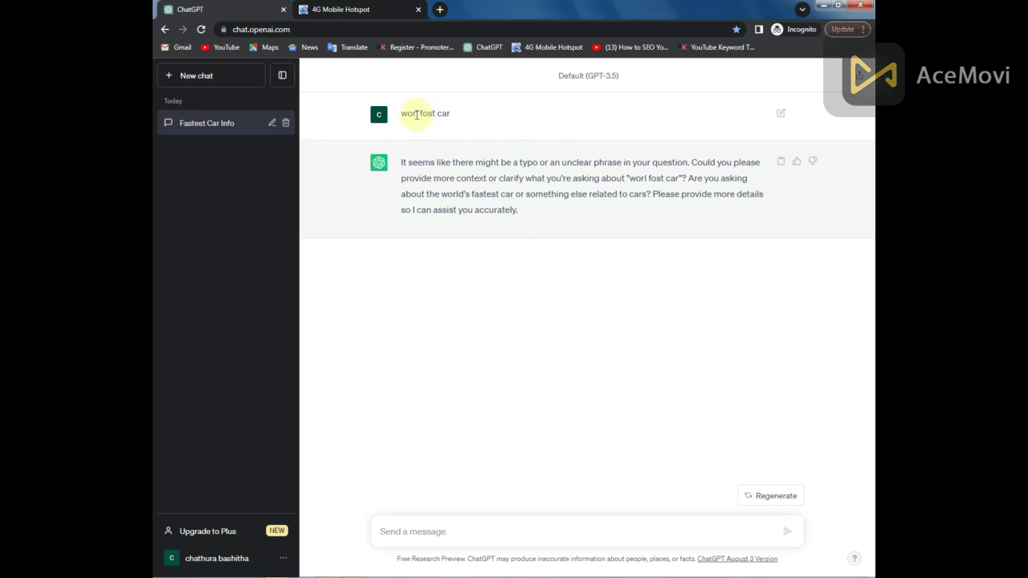
pyautogui.click(427, 526)
pyautogui.write('world fast car')
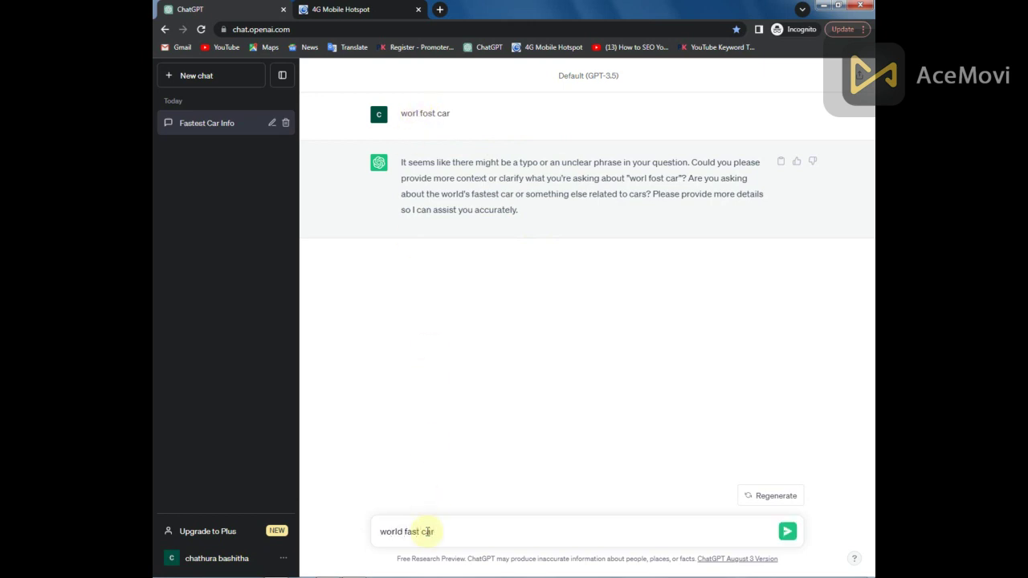
pyautogui.press('Return')
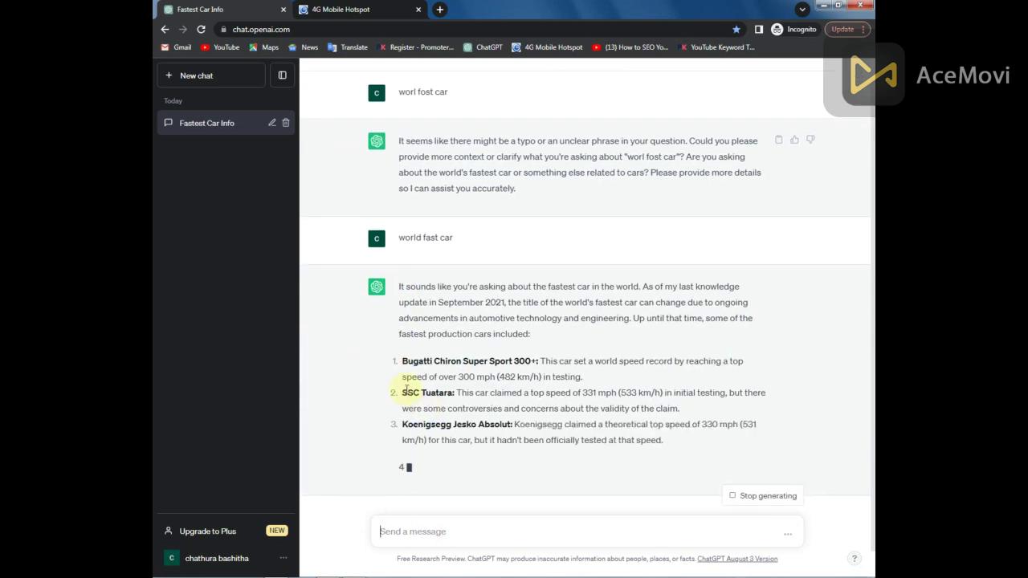
# Step: Highlight the fastest-car answer, send the message "beautiful dog names", and look through the reply
pyautogui.moveTo(398, 196); pyautogui.dragTo(700, 436)
pyautogui.click(445, 530)
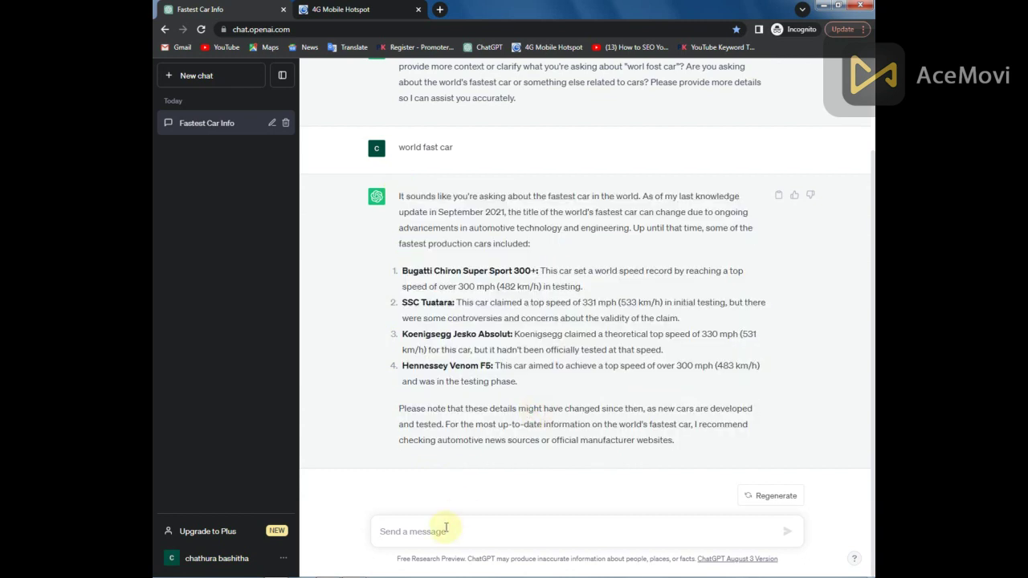
pyautogui.write('beauti')
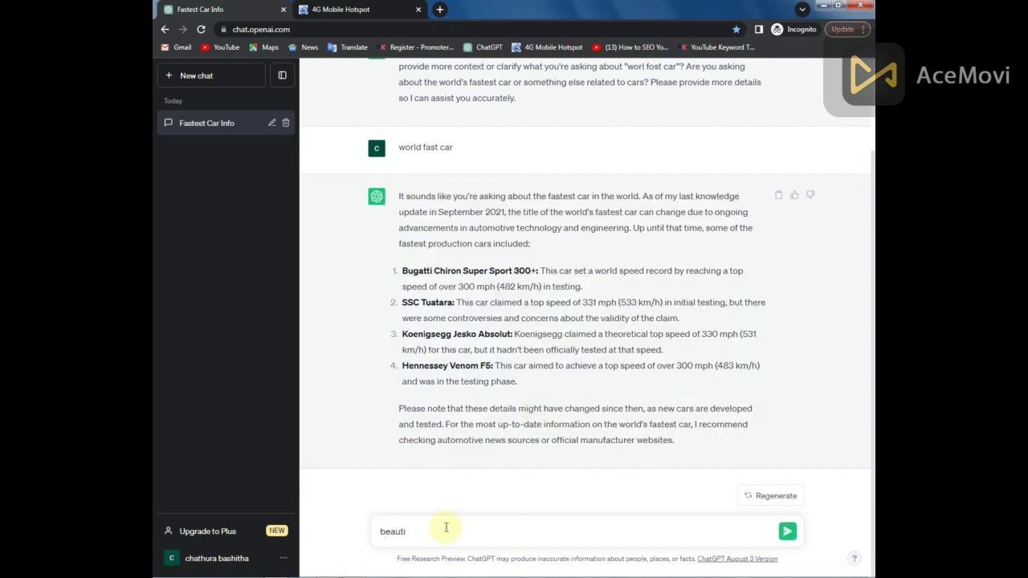
pyautogui.write('ful dog names')
pyautogui.press('Return')
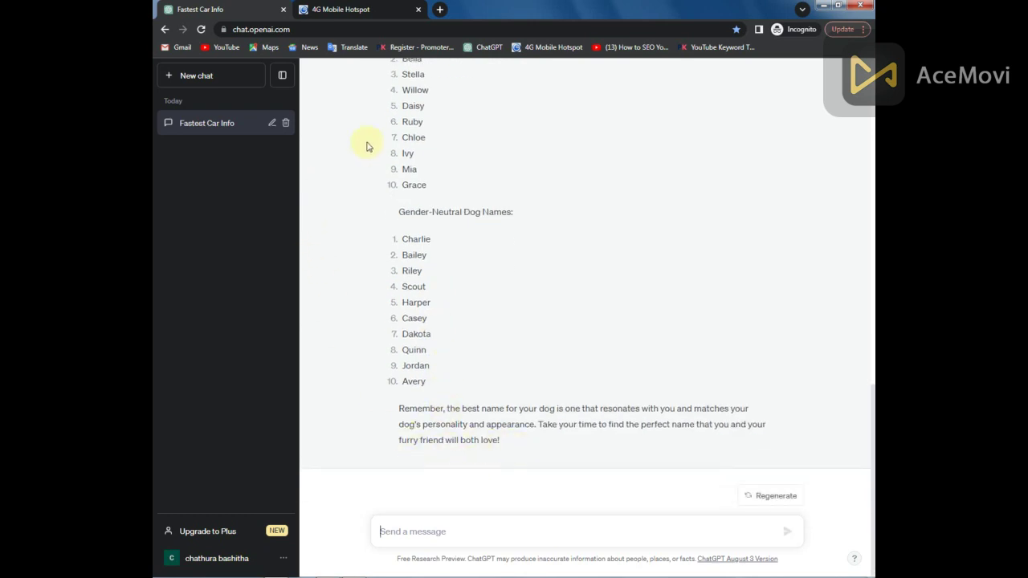
pyautogui.moveTo(871, 478); pyautogui.dragTo(856, 558)
# Step: Review the ChatGPT Plus benefits on response speed and beta features in the plan comparison, and dismiss it
pyautogui.click(228, 532)
pyautogui.moveTo(538, 347); pyautogui.dragTo(620, 348)
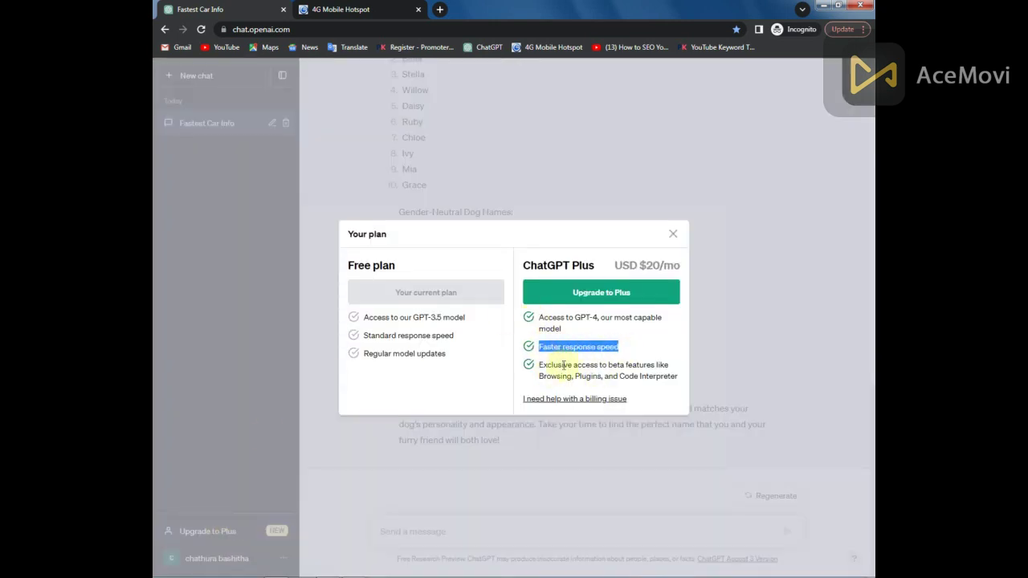
pyautogui.moveTo(535, 366); pyautogui.dragTo(648, 375)
pyautogui.click(647, 374)
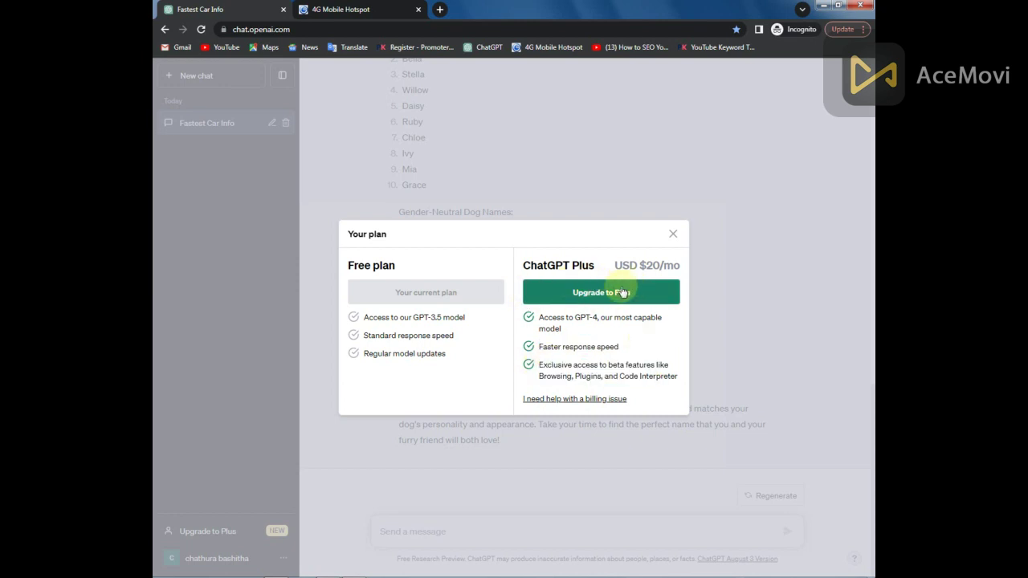
pyautogui.click(673, 234)
# Step: Minimize the browser window to reveal the desktop and close Calculator
pyautogui.click(823, 4)
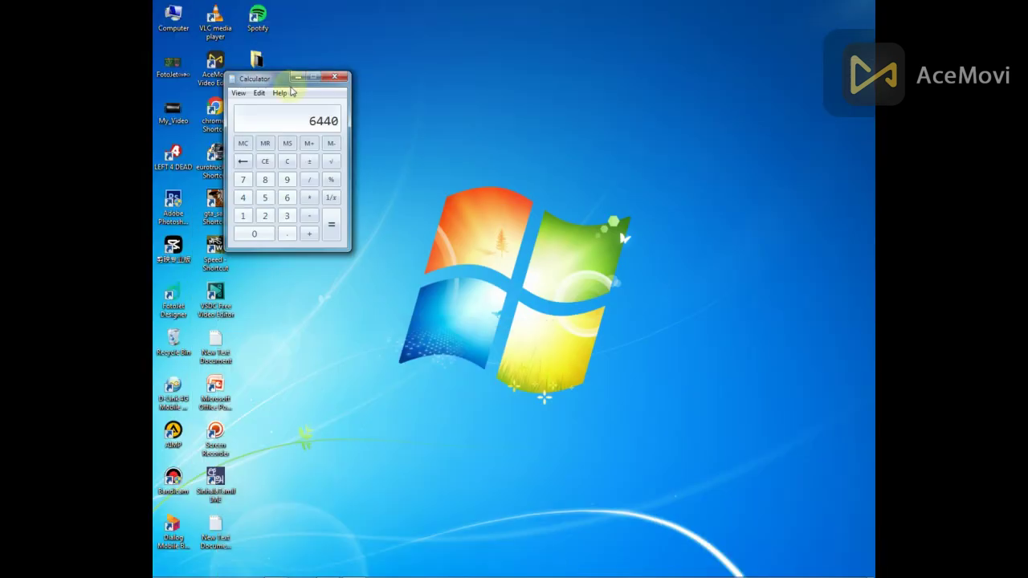
pyautogui.click(340, 82)
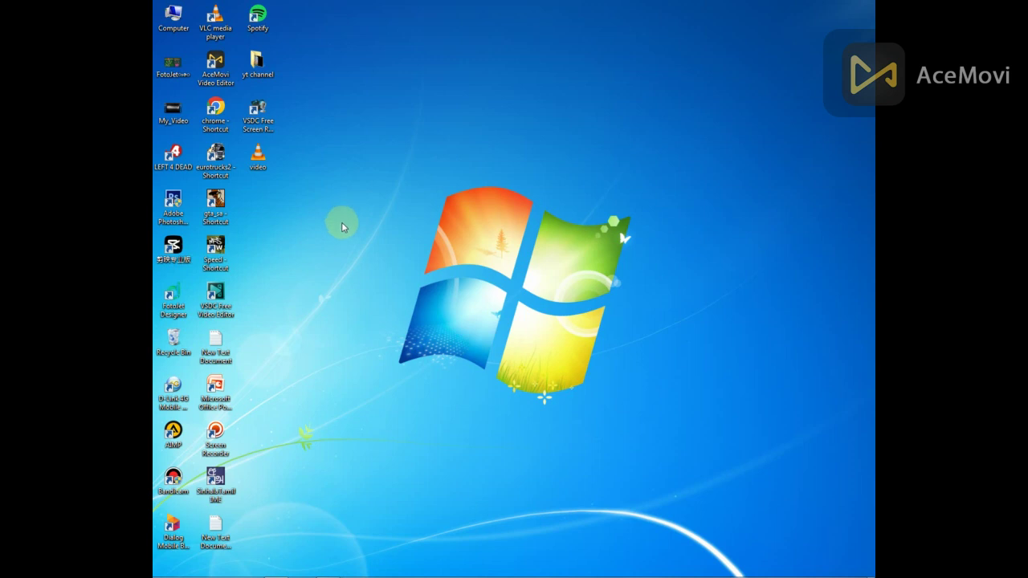